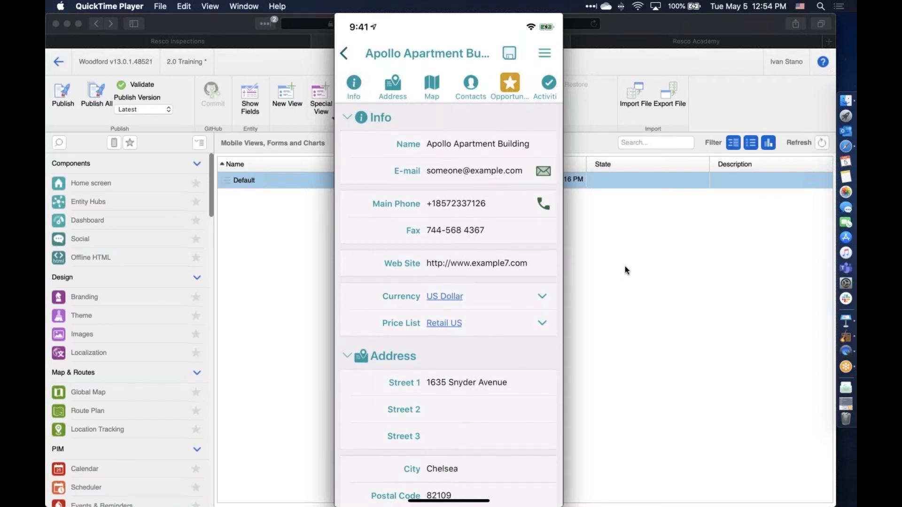
# Create a new form for the entity, keeping the name Default
pyautogui.click(624, 266)
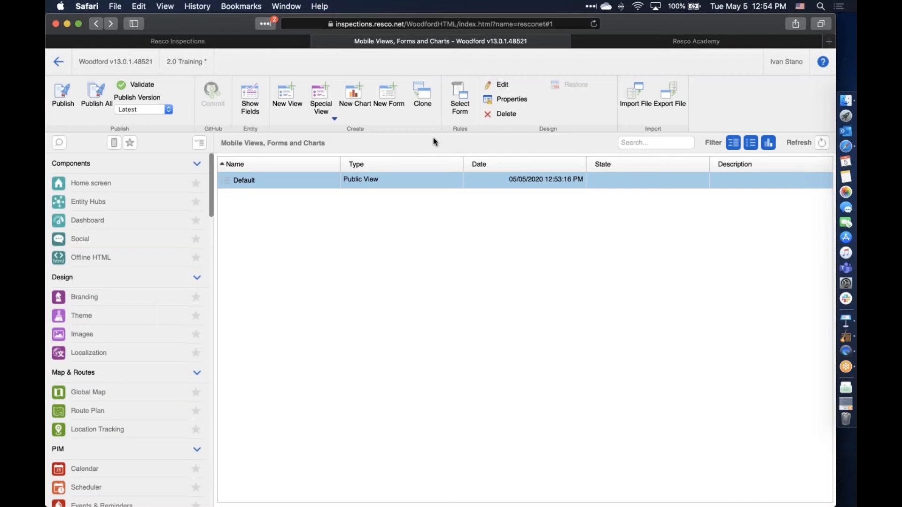
pyautogui.click(388, 93)
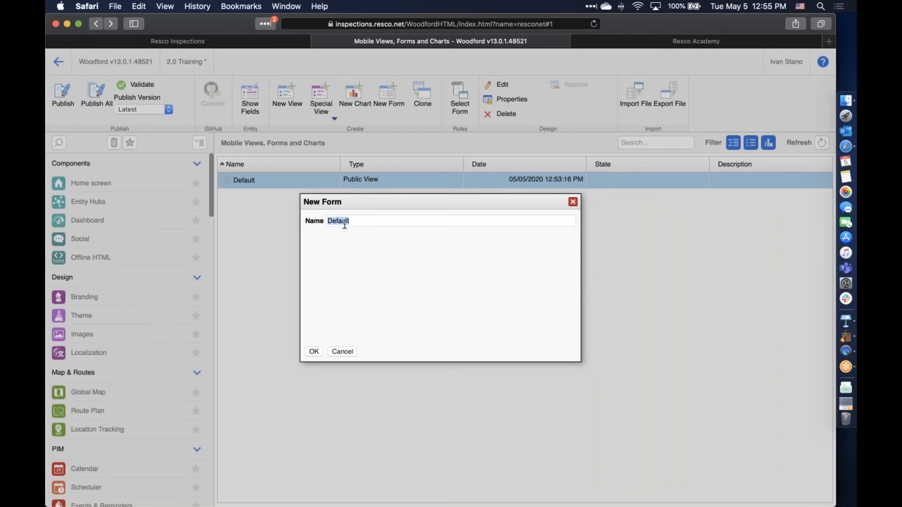
pyautogui.click(314, 352)
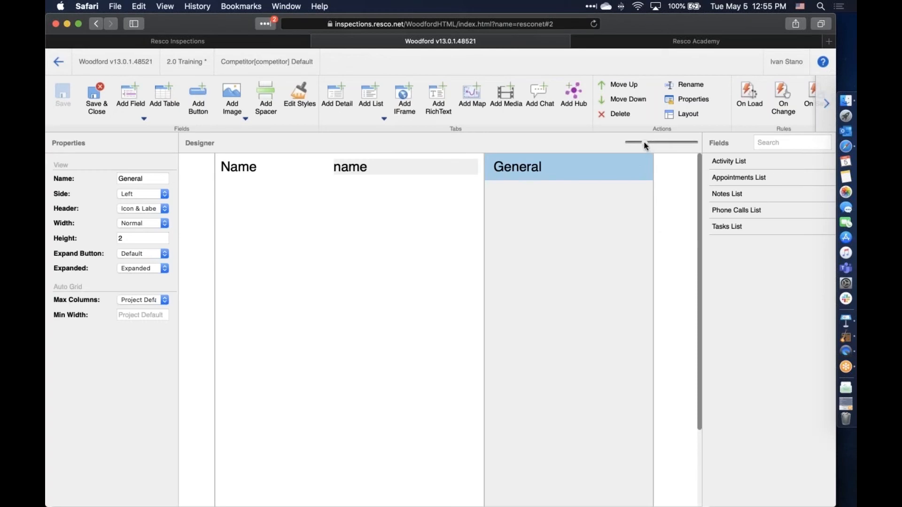
pyautogui.click(644, 142)
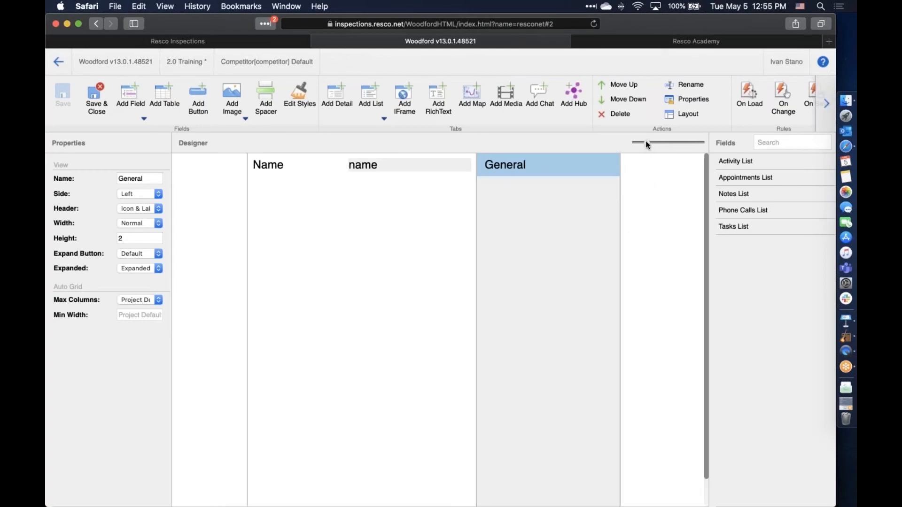
pyautogui.click(646, 142)
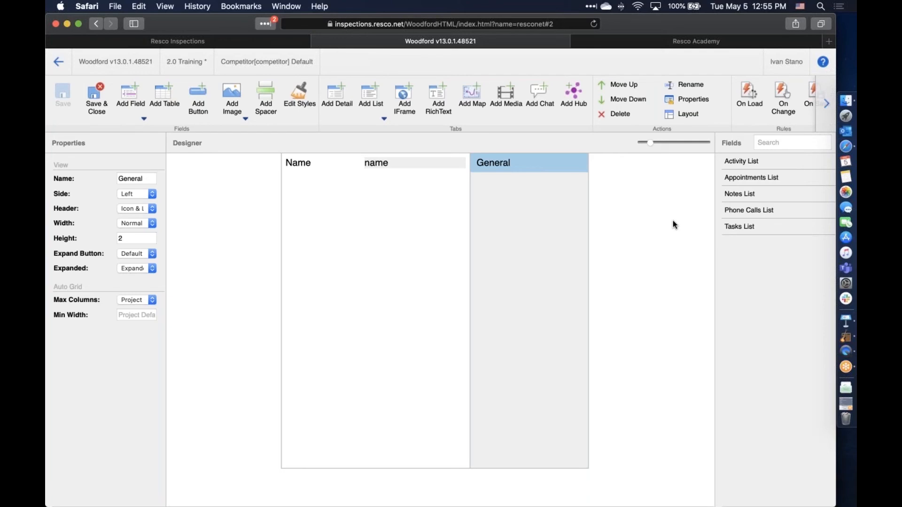
pyautogui.hotkey('ctrl', 'Up')
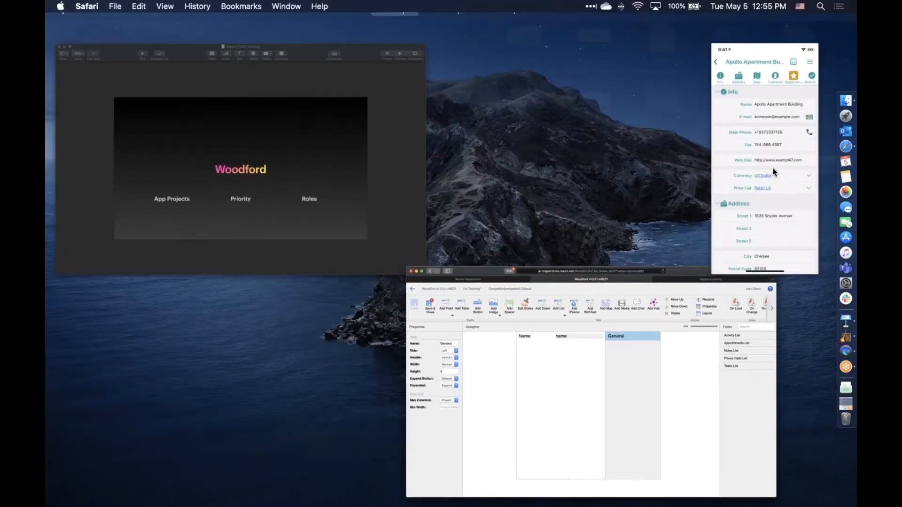
pyautogui.click(772, 168)
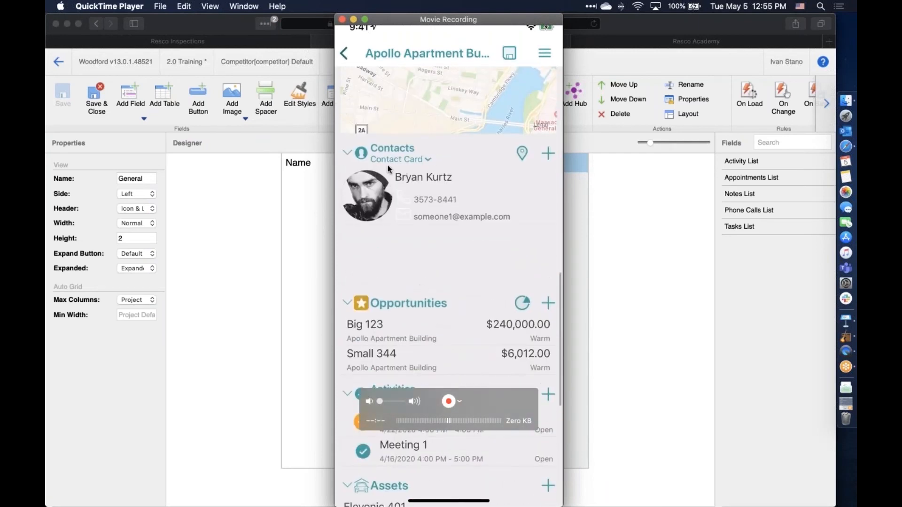
pyautogui.click(654, 284)
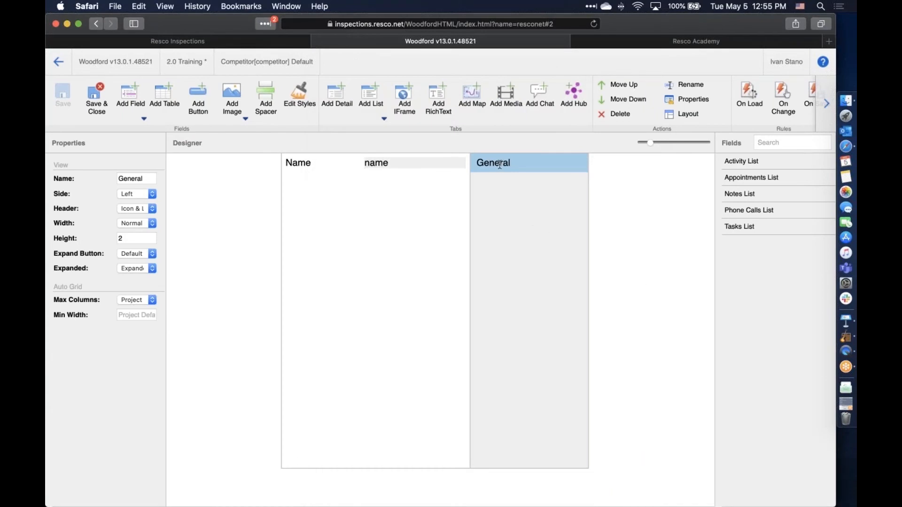
pyautogui.click(337, 96)
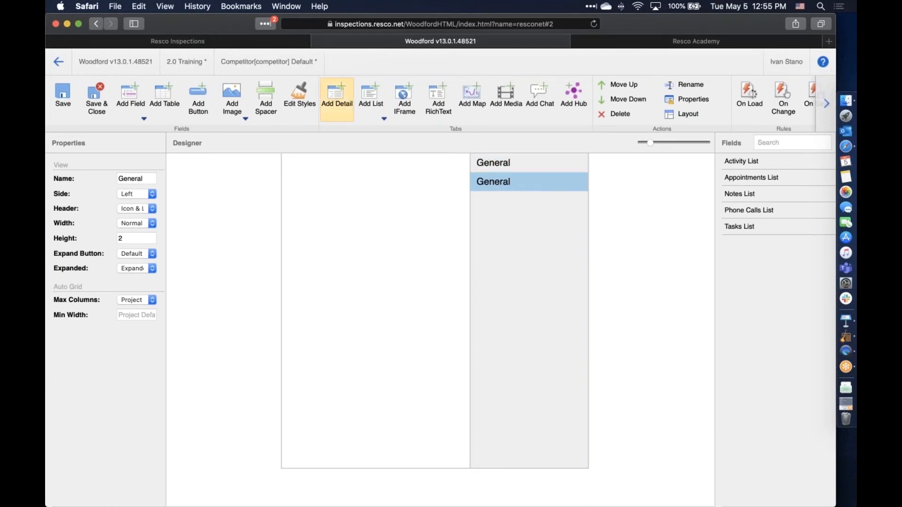
pyautogui.click(337, 96)
pyautogui.click(337, 96)
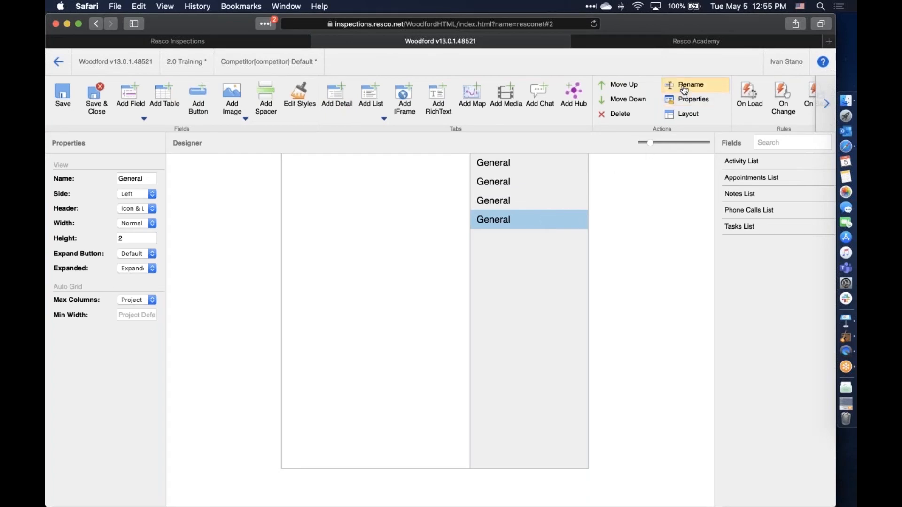
pyautogui.click(634, 119)
pyautogui.click(634, 119)
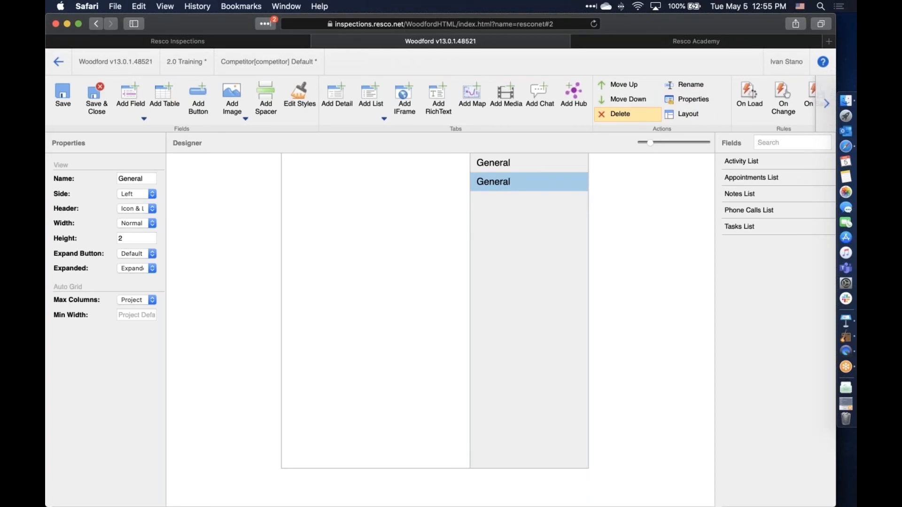
pyautogui.click(620, 113)
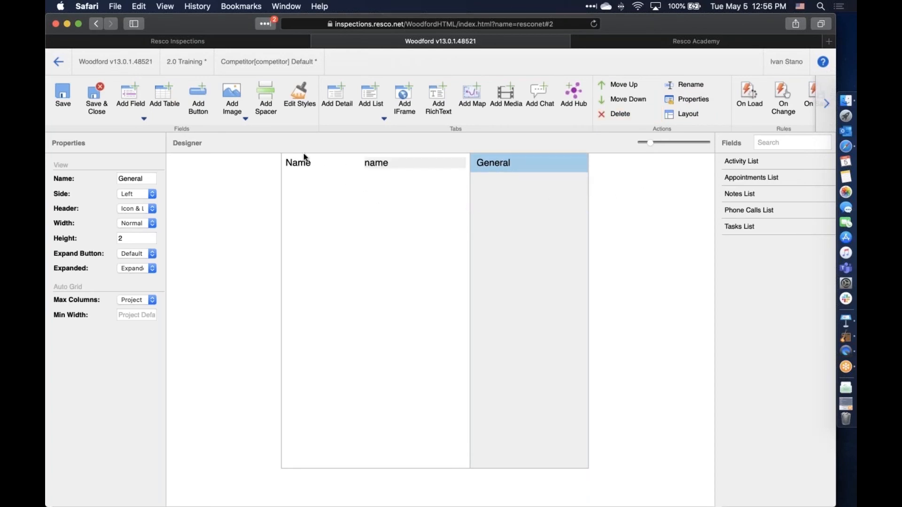
# Add the Created On and Modified On fields to the General tab below Name
pyautogui.click(323, 184)
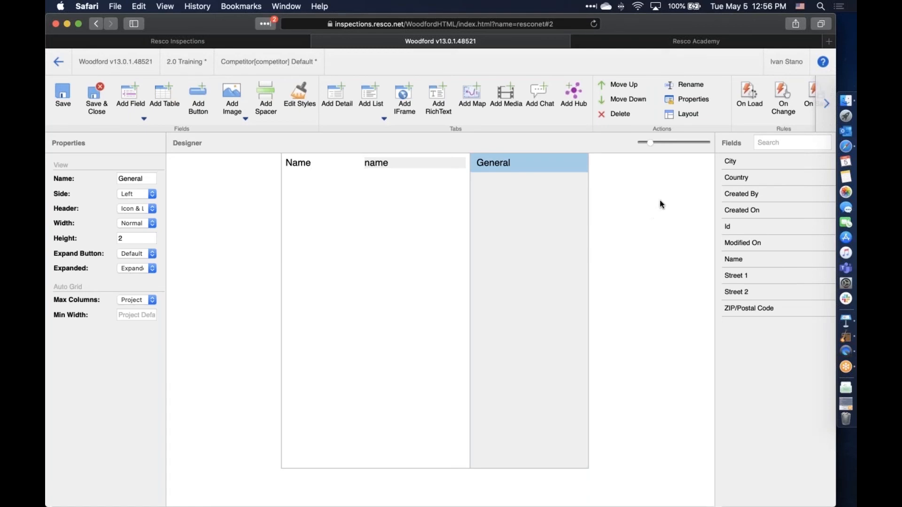
pyautogui.click(759, 210)
pyautogui.moveTo(771, 207); pyautogui.dragTo(346, 181)
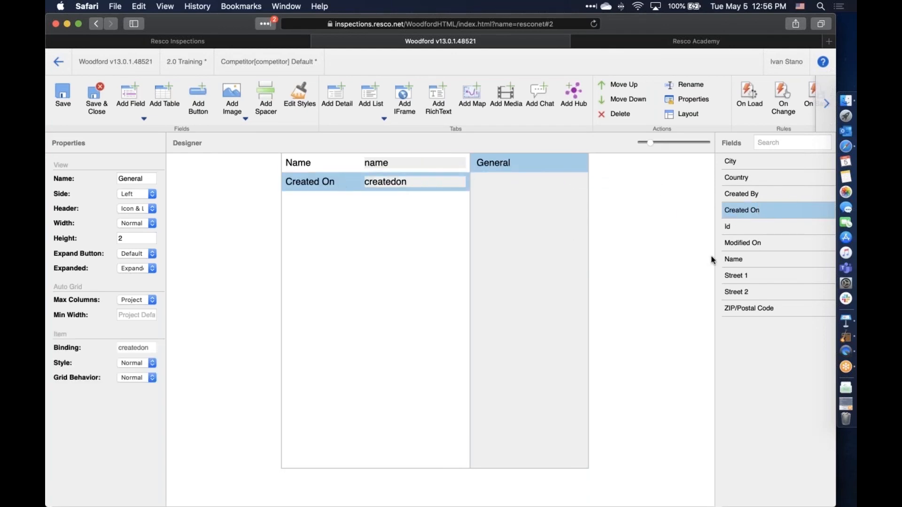
pyautogui.doubleClick(740, 243)
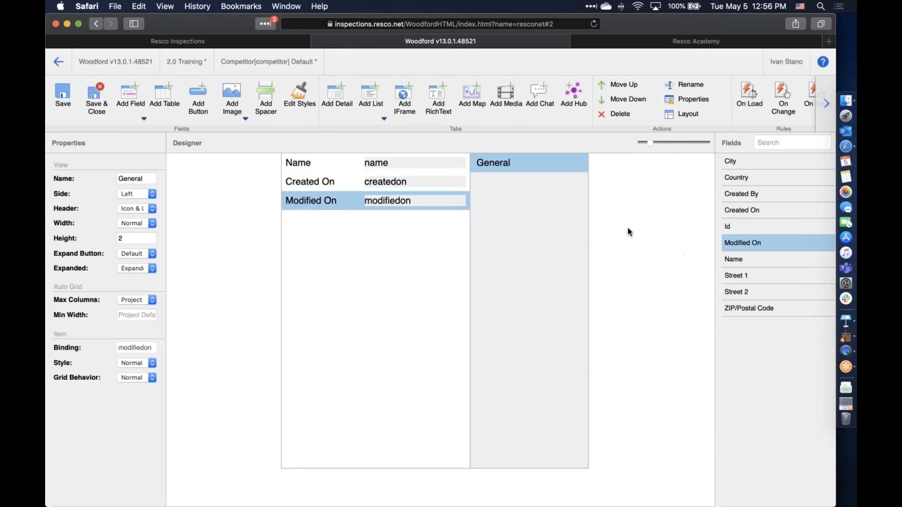
# Add a new detail tab and rename it Address
pyautogui.click(352, 100)
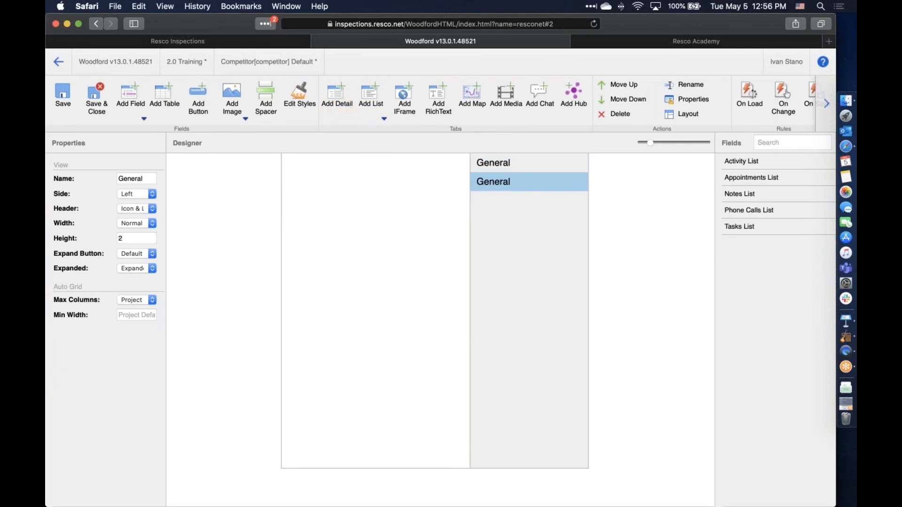
pyautogui.click(691, 86)
pyautogui.click(428, 218)
pyautogui.doubleClick(422, 222)
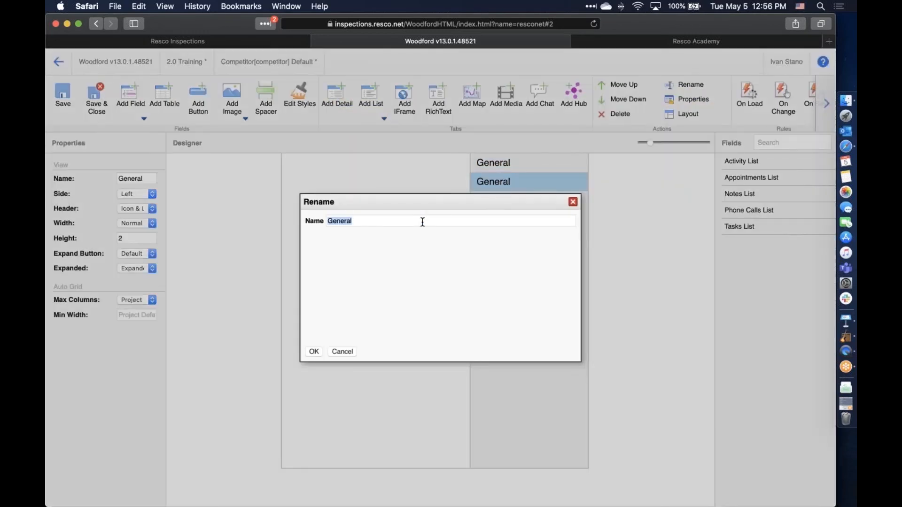
pyautogui.write('Address')
pyautogui.click(314, 351)
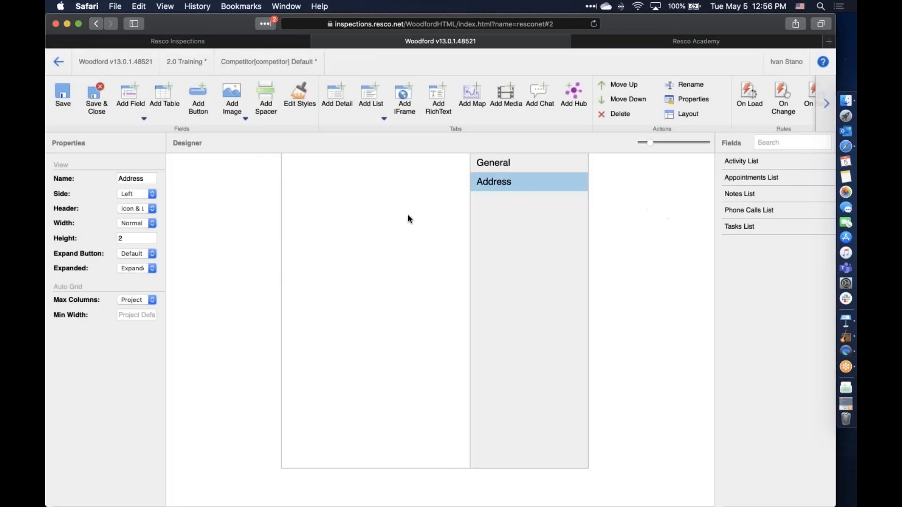
pyautogui.scroll(5, 388, 224)
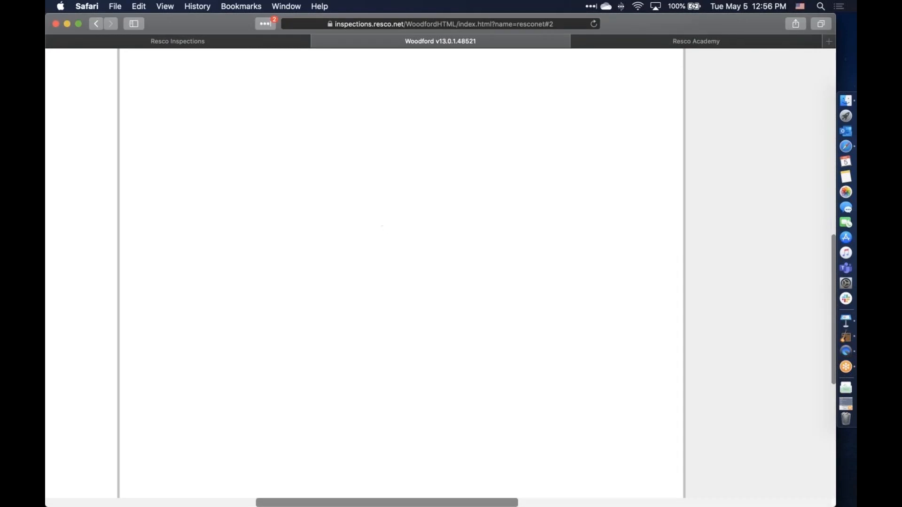
pyautogui.click(167, 6)
pyautogui.click(213, 203)
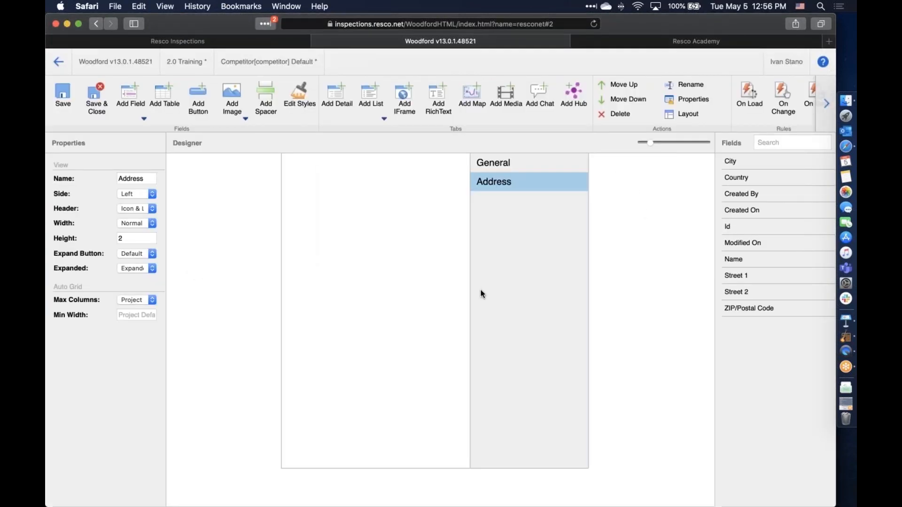
# Add the City, Country, Street 1, Street 2 and ZIP/Postal Code fields to the Address tab
pyautogui.moveTo(733, 162); pyautogui.dragTo(336, 165)
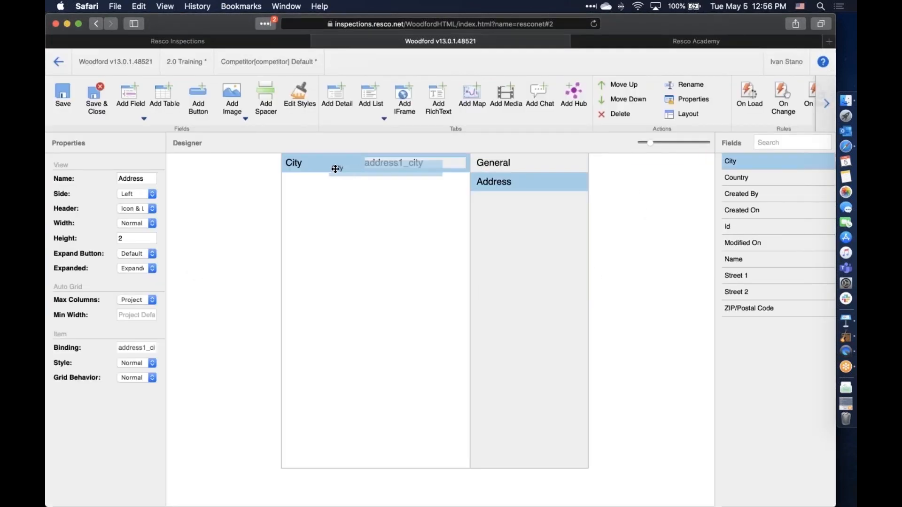
pyautogui.moveTo(588, 188); pyautogui.dragTo(302, 252)
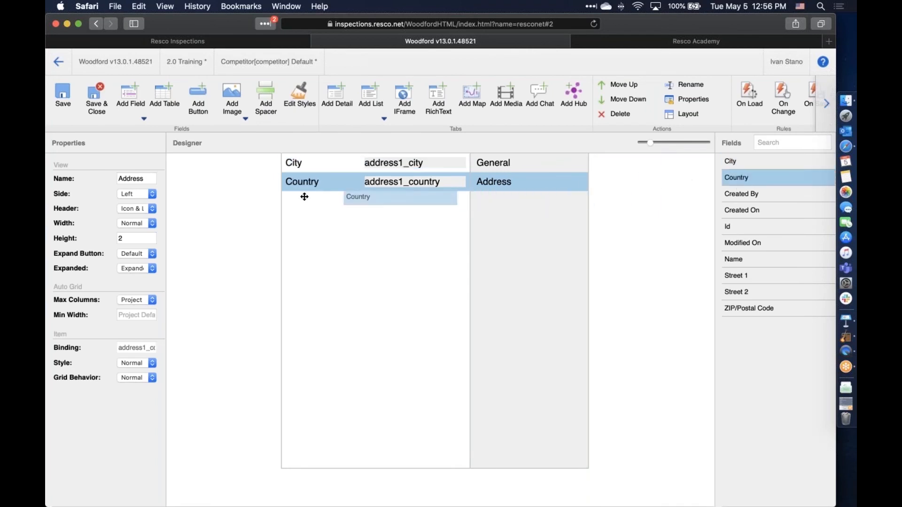
pyautogui.moveTo(740, 276); pyautogui.dragTo(337, 279)
pyautogui.moveTo(751, 294); pyautogui.dragTo(331, 256)
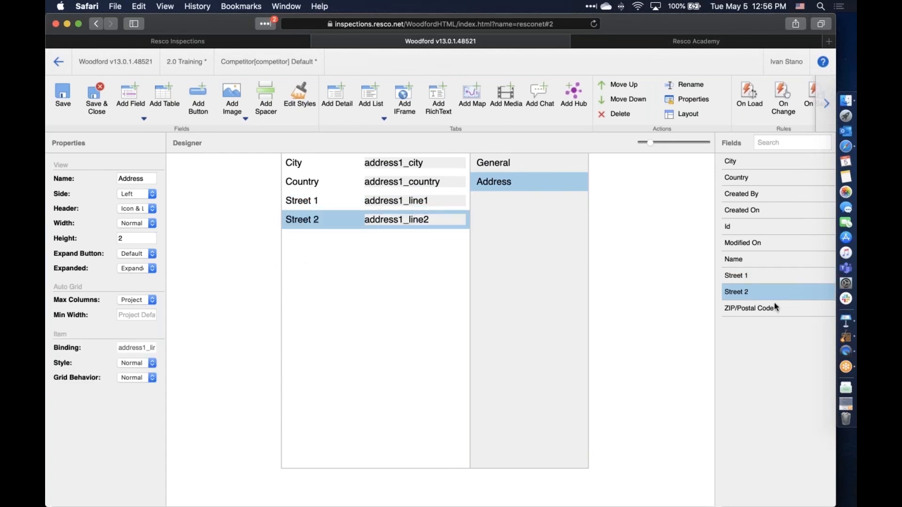
pyautogui.moveTo(779, 305); pyautogui.dragTo(354, 260)
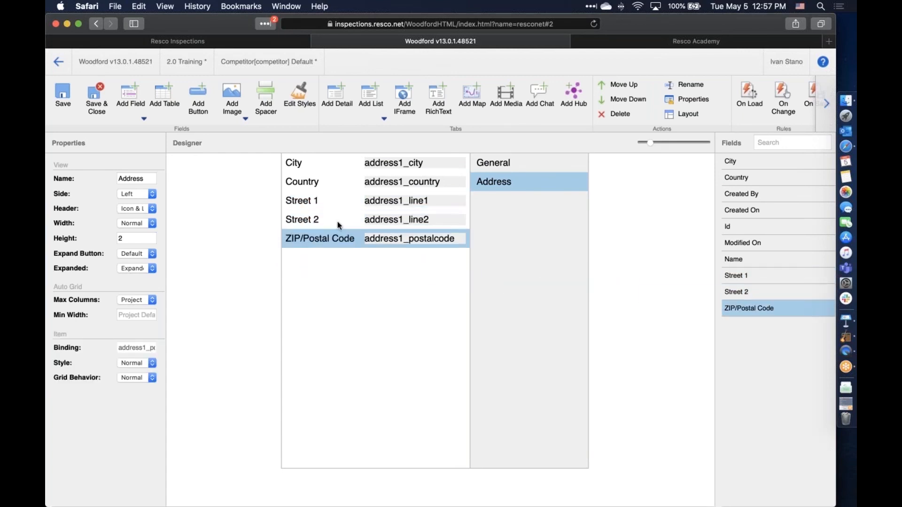
# Reorder the address fields with Street 1 first and Country last, and insert a spacer after ZIP/Postal Code
pyautogui.moveTo(306, 164); pyautogui.dragTo(311, 202)
pyautogui.moveTo(309, 164); pyautogui.dragTo(331, 242)
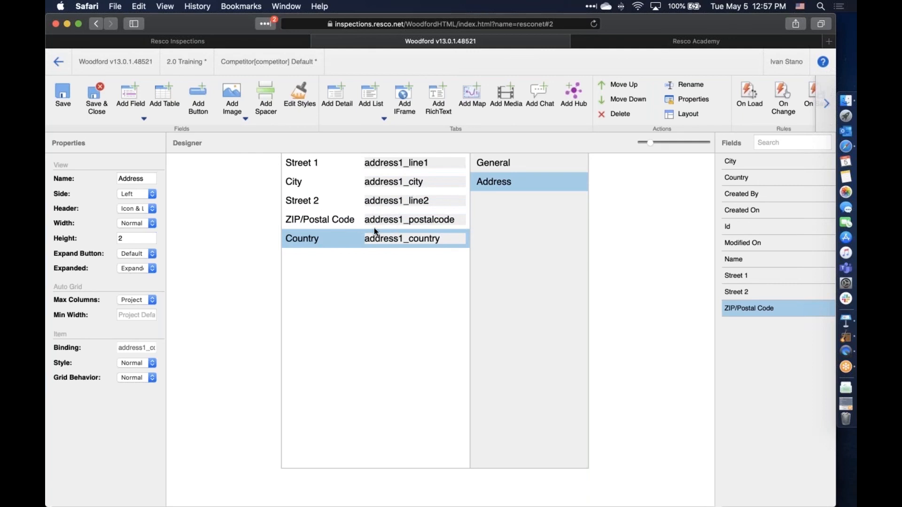
pyautogui.click(335, 219)
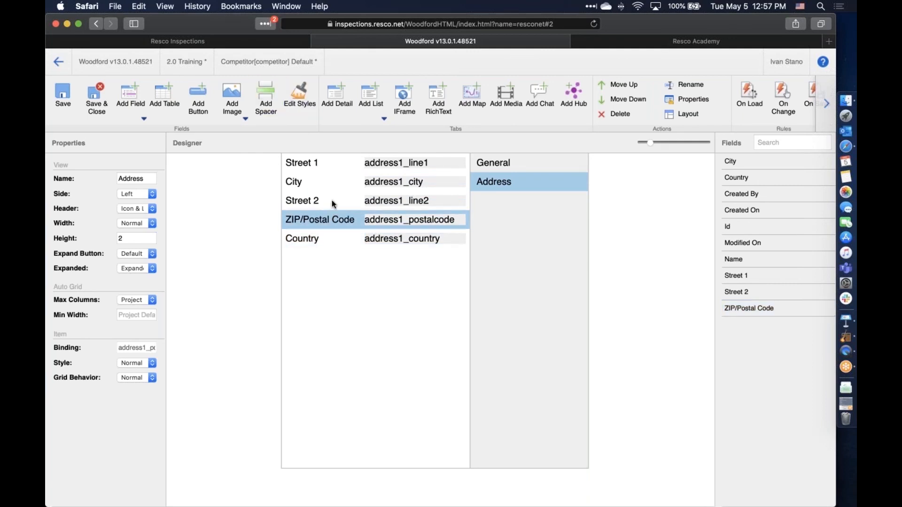
pyautogui.click(263, 104)
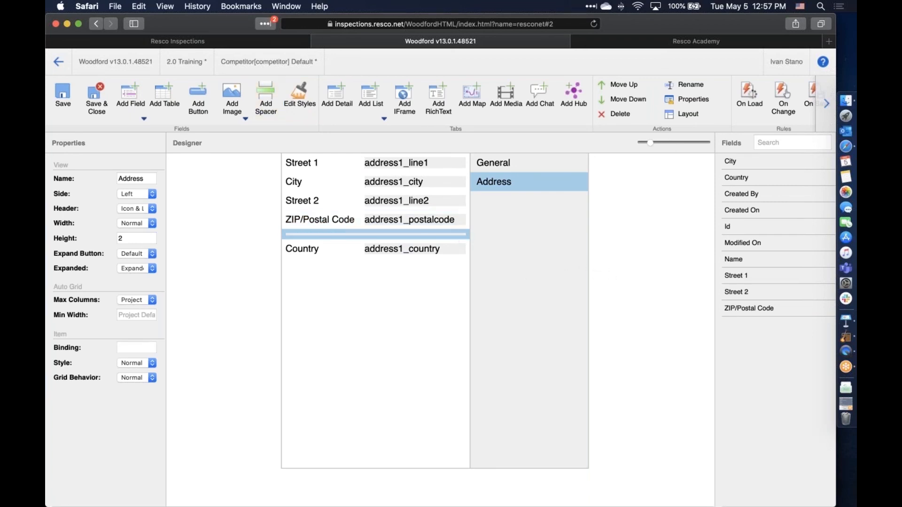
# Move Street 2 directly under Street 1 and insert a spacer below it
pyautogui.moveTo(320, 200); pyautogui.dragTo(310, 186)
pyautogui.click(265, 104)
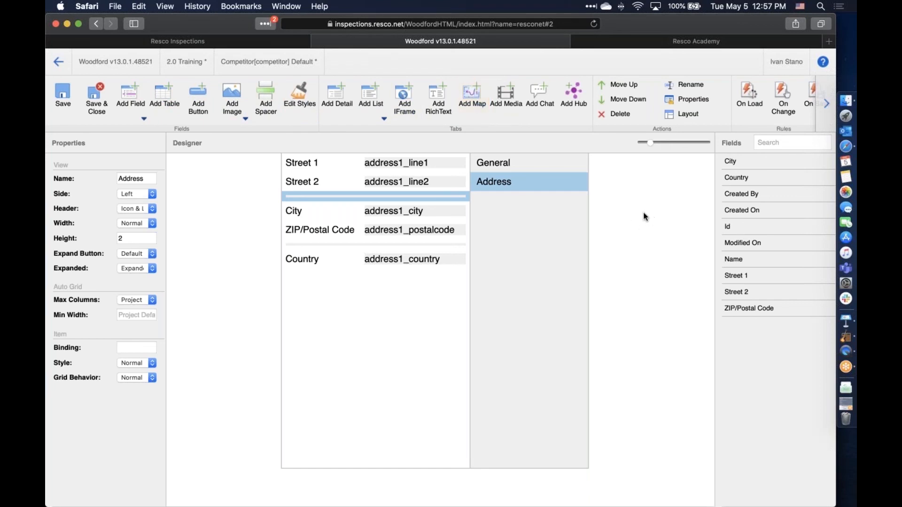
# Save and close the form designer
pyautogui.click(825, 104)
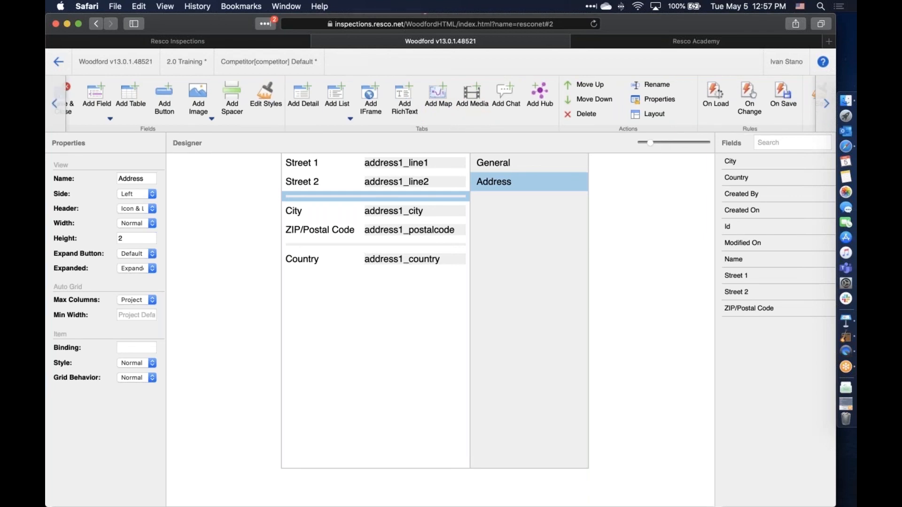
pyautogui.click(825, 104)
pyautogui.click(826, 104)
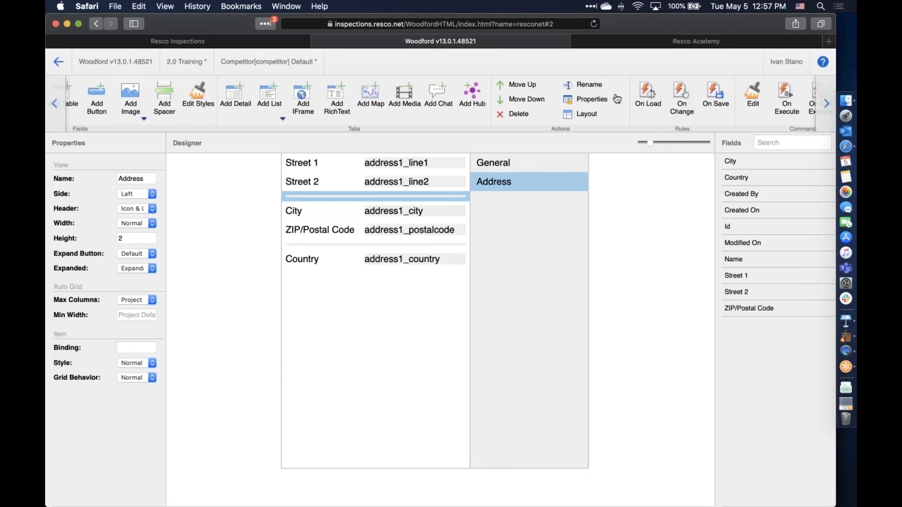
pyautogui.click(827, 105)
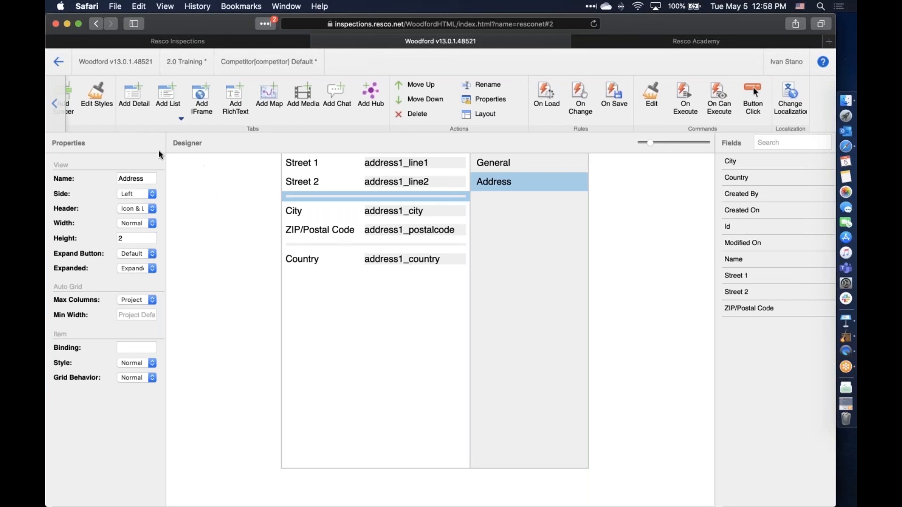
pyautogui.click(54, 110)
pyautogui.click(54, 109)
pyautogui.click(60, 107)
pyautogui.click(106, 104)
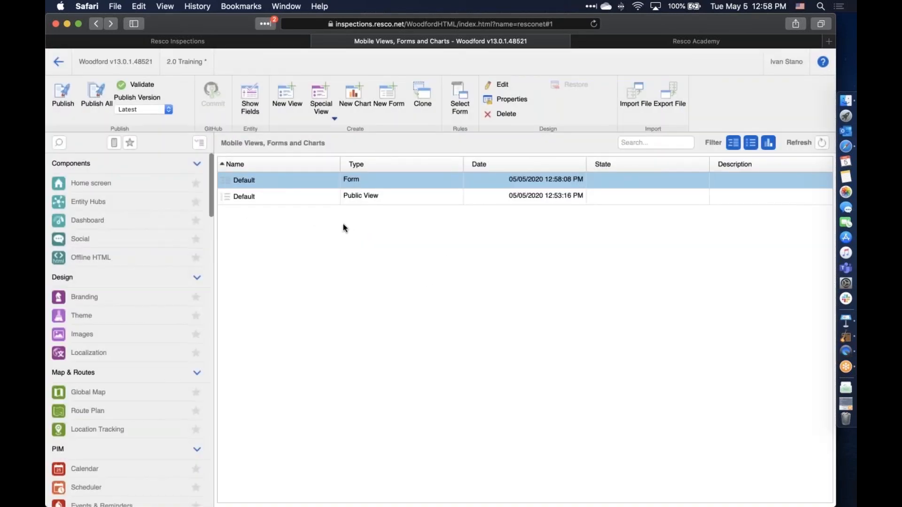